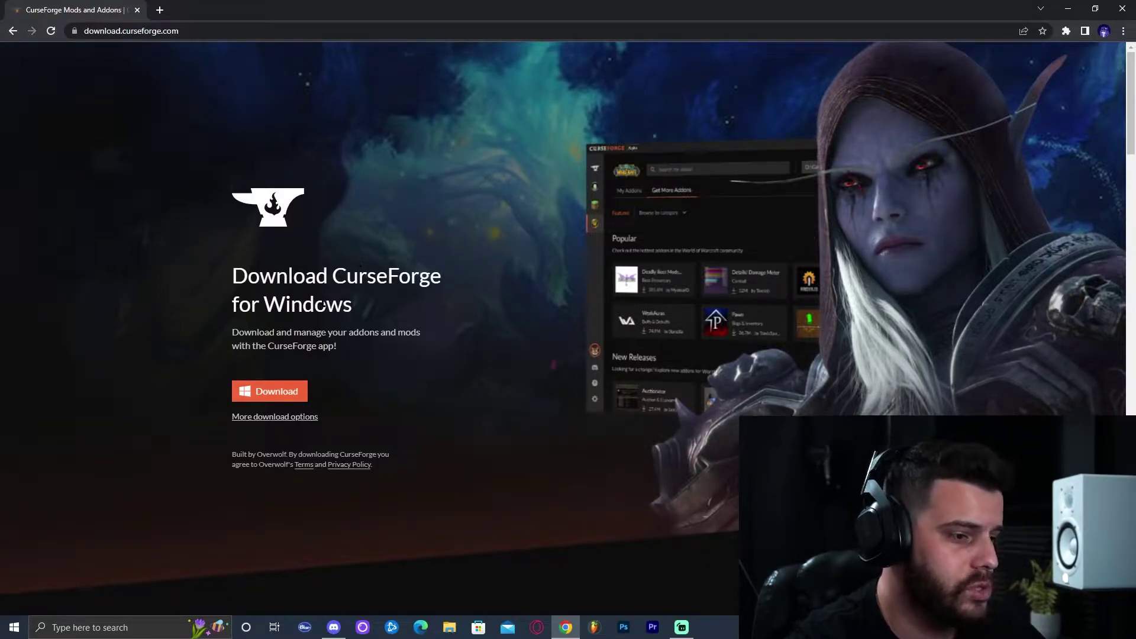
- Download the CurseForge Windows installer (.exe) from the site's full list of download options
click(263, 418)
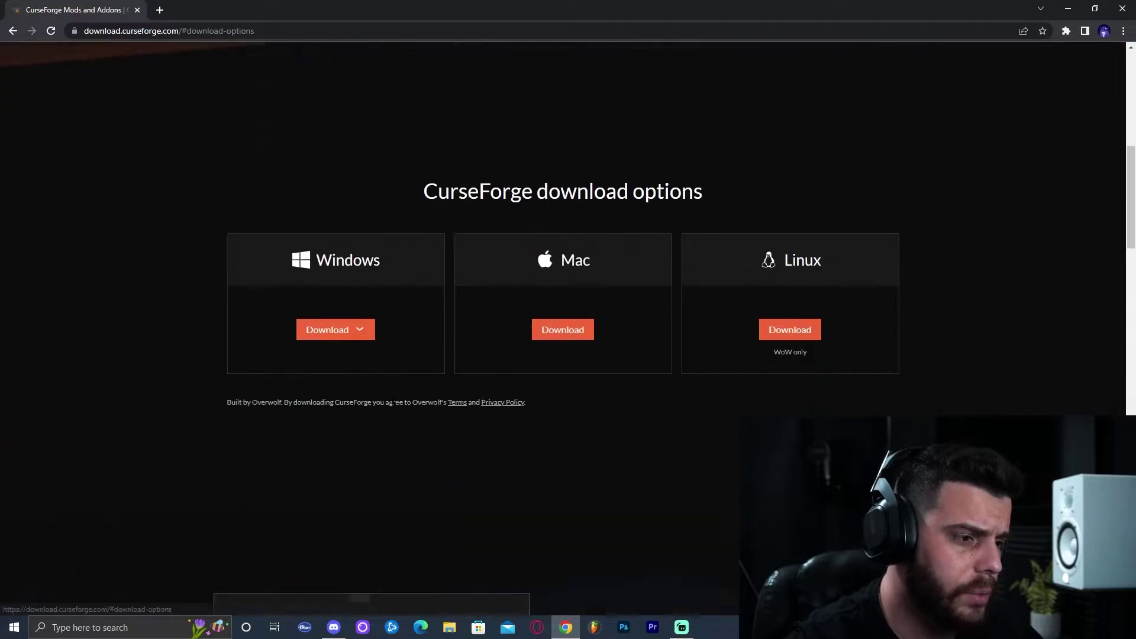
scroll(524, 335, up, 1)
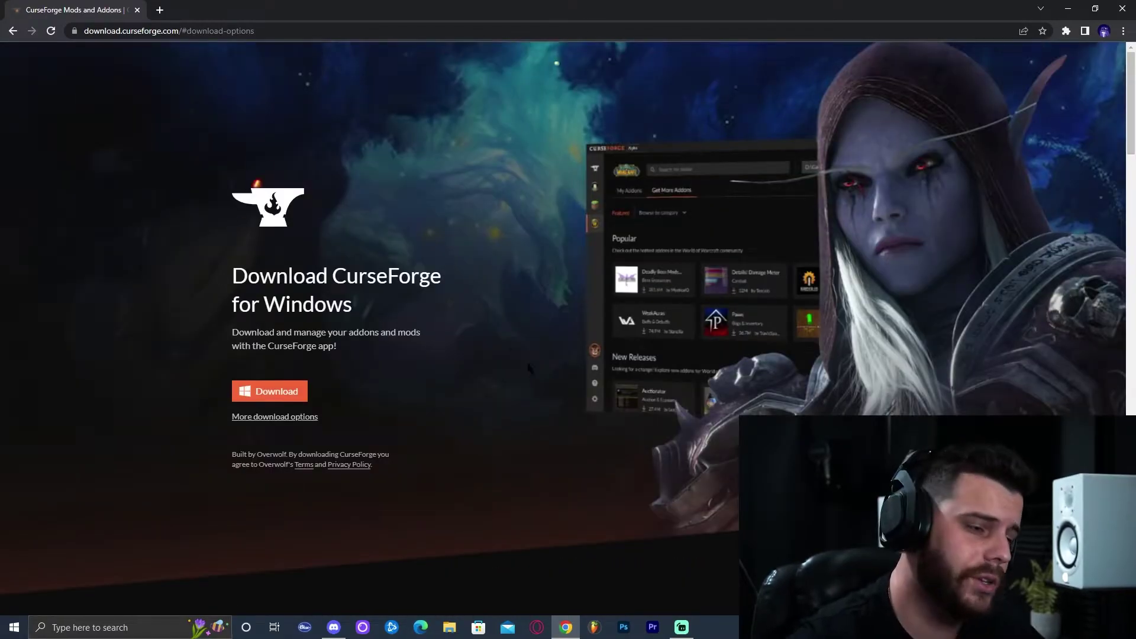
click(262, 395)
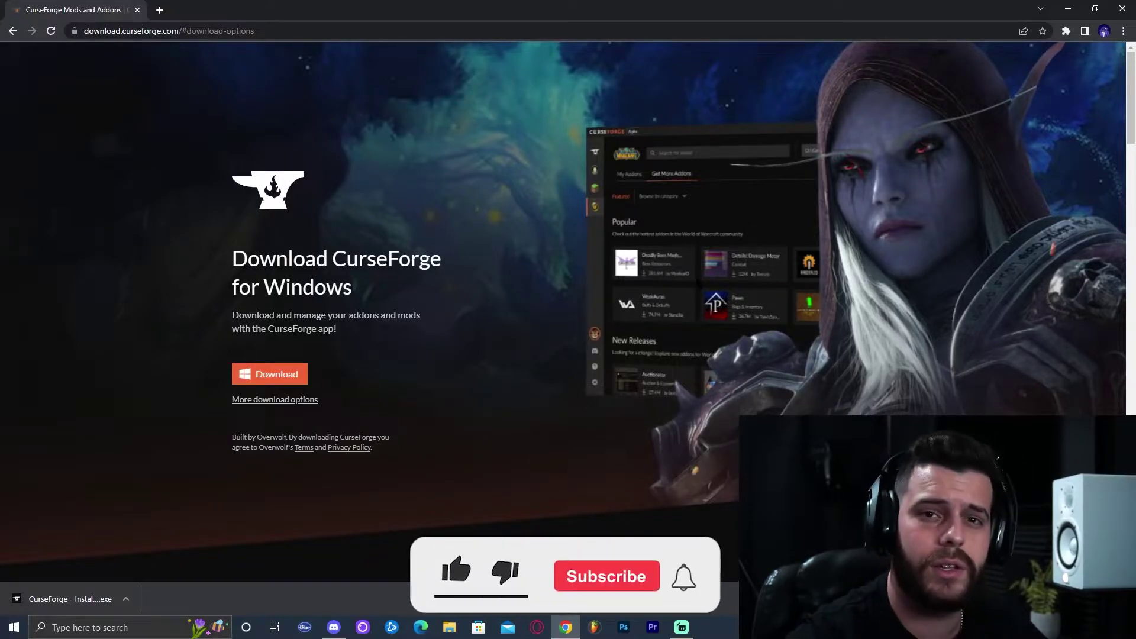
- Run the downloaded CurseForge installer and close the Chrome window
click(78, 601)
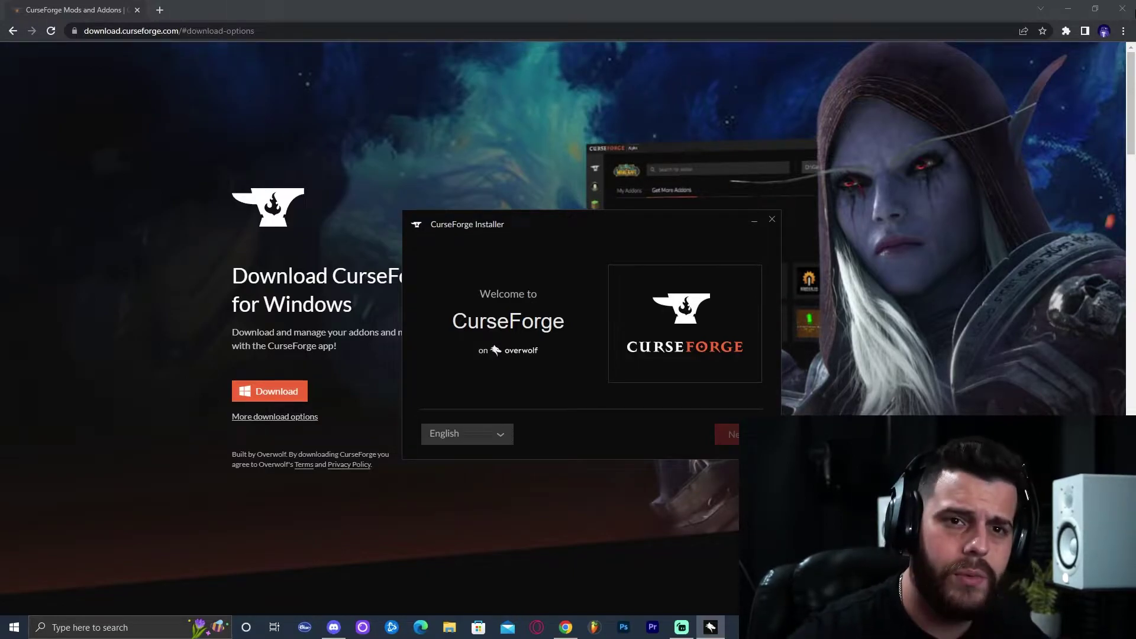
click(1006, 10)
click(1123, 9)
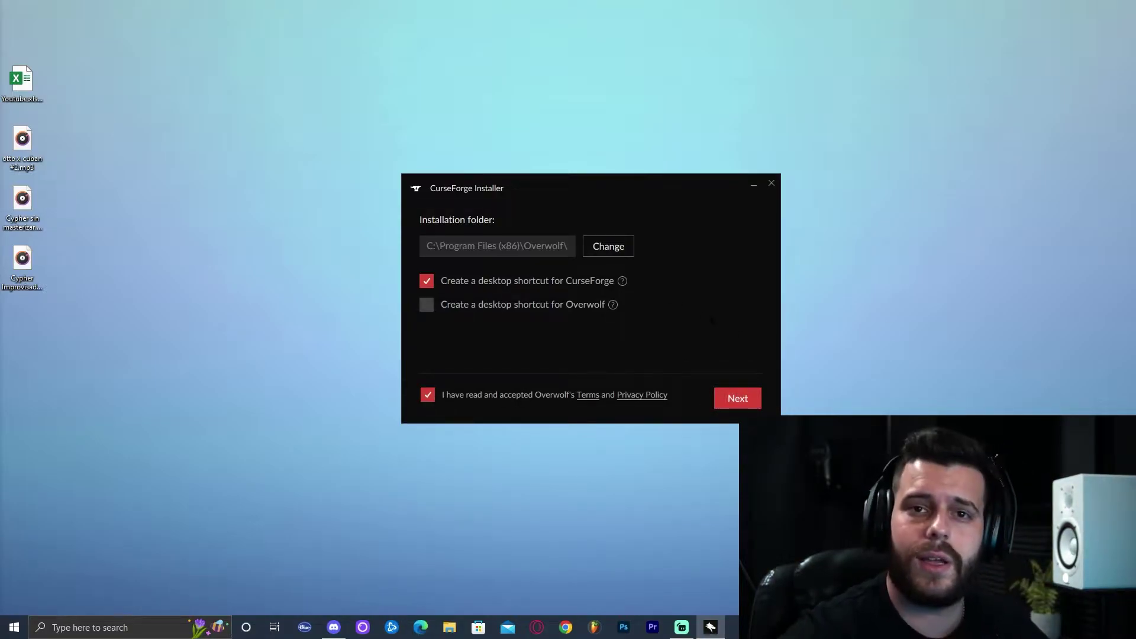
- Install CurseForge and Overwolf without the Outplayed app, then close the thank-you browser page
click(745, 398)
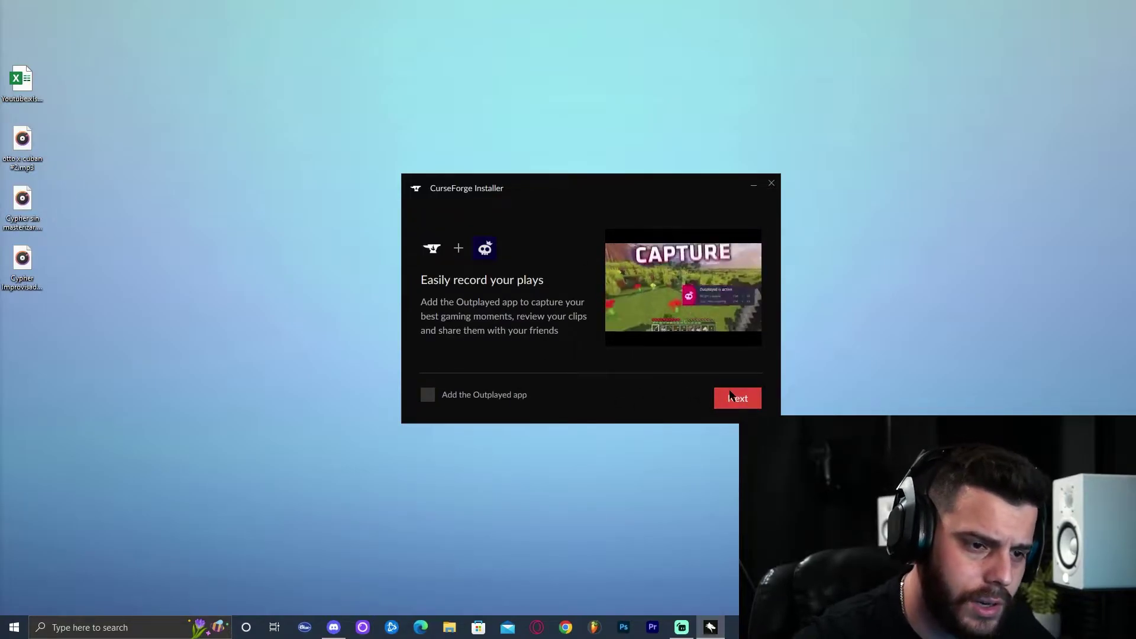
click(754, 403)
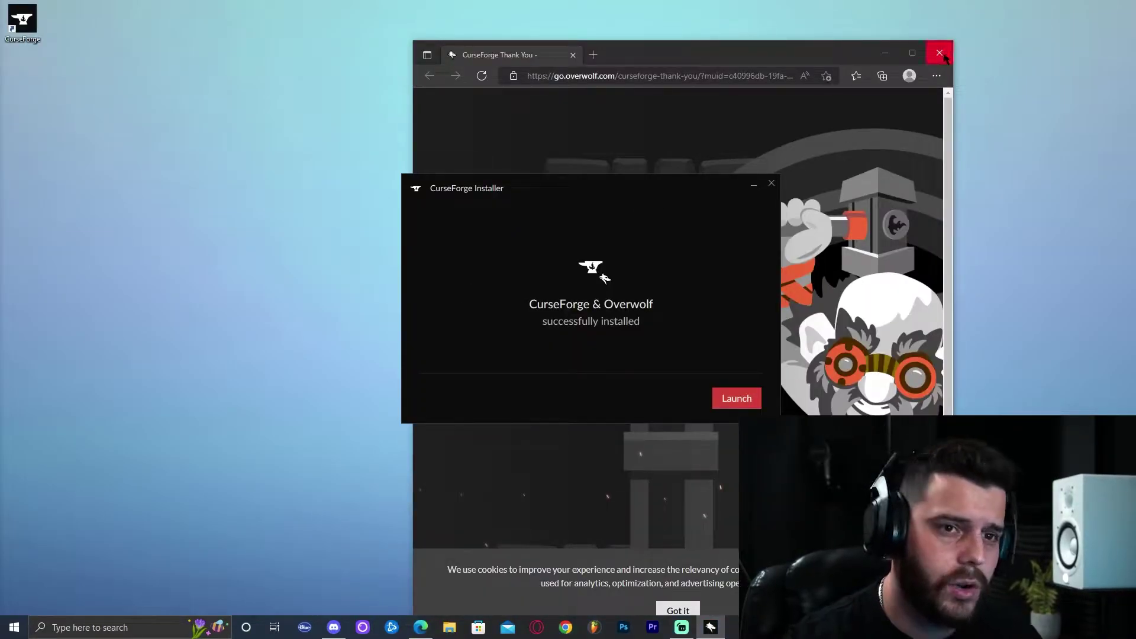
click(885, 99)
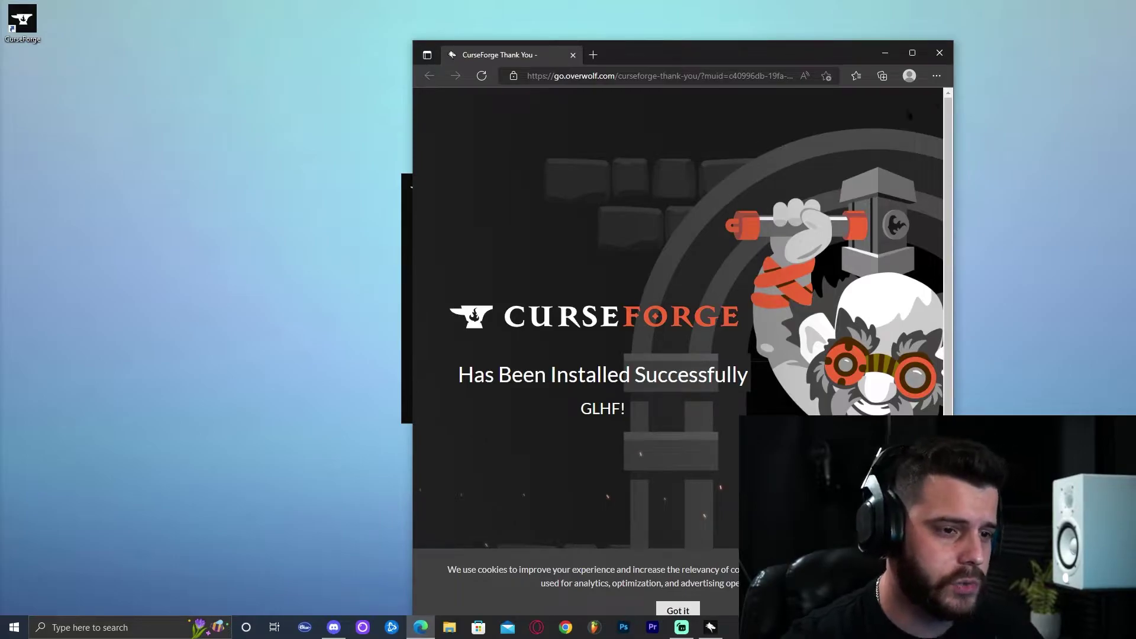
click(941, 53)
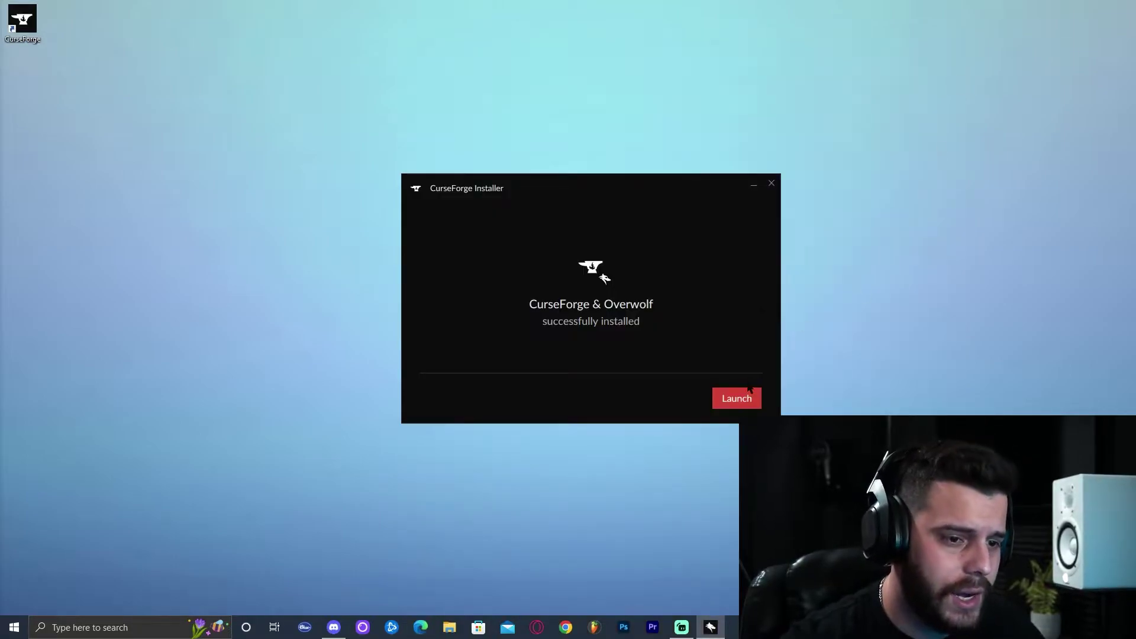
- Launch CurseForge, skip the intro, and open the Minecraft modpacks library in a maximized window
click(737, 399)
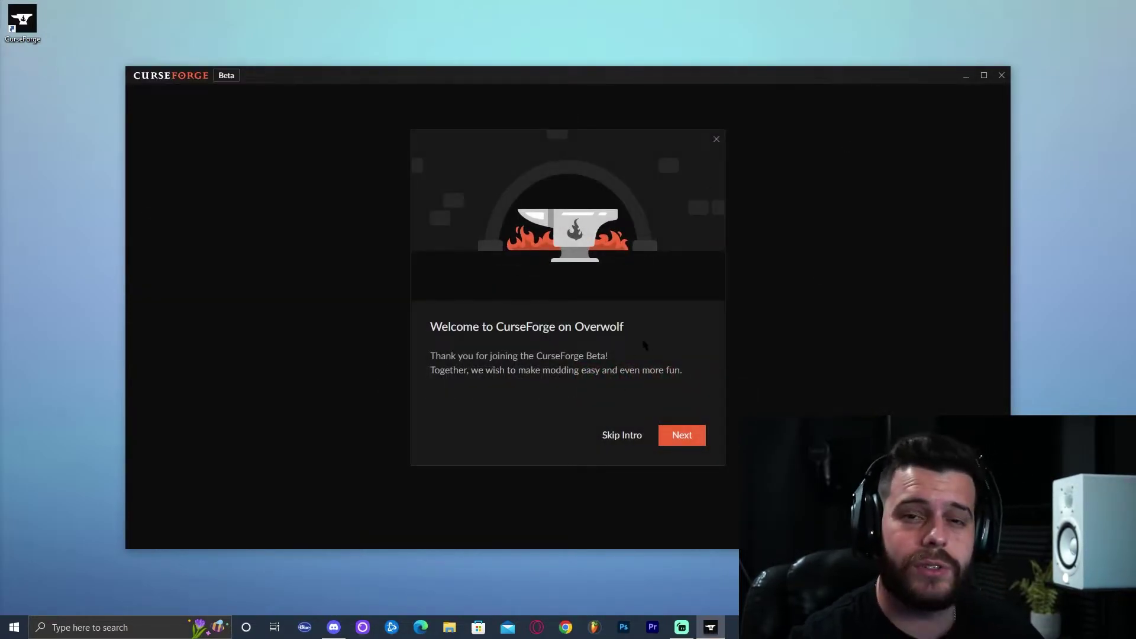
click(625, 437)
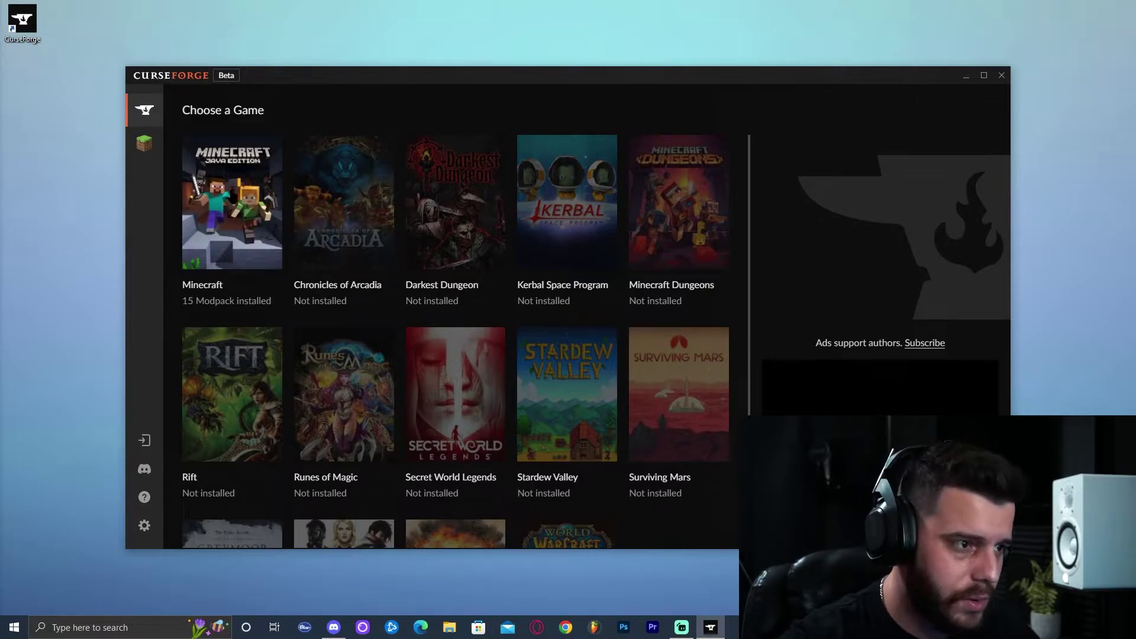
click(232, 201)
scroll(717, 282, down, 2)
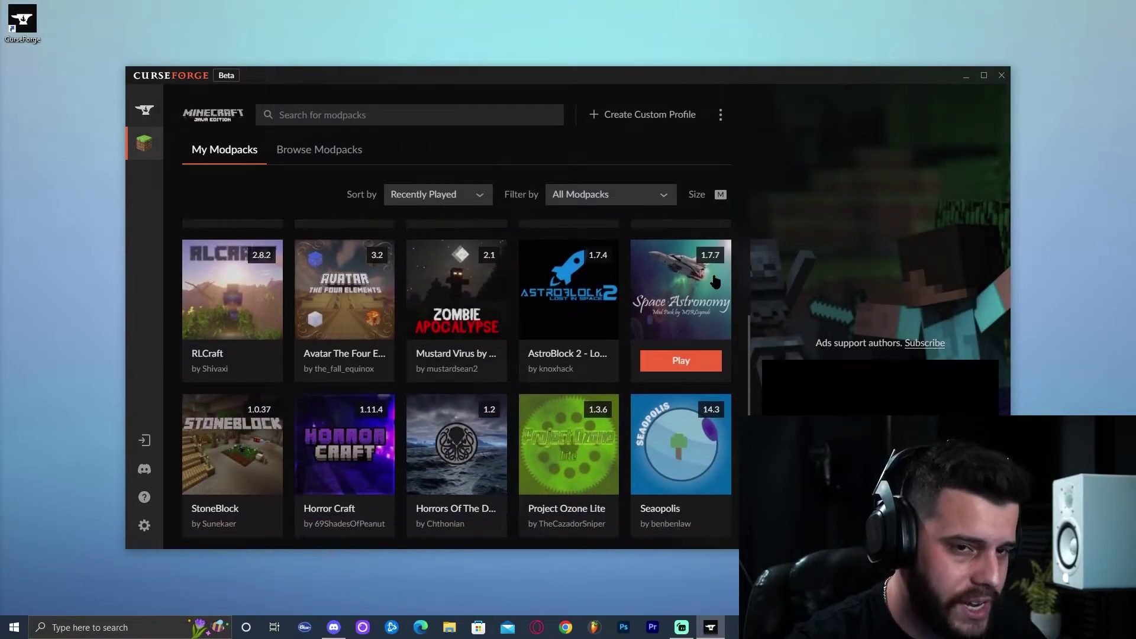
scroll(717, 282, up, 2)
click(985, 77)
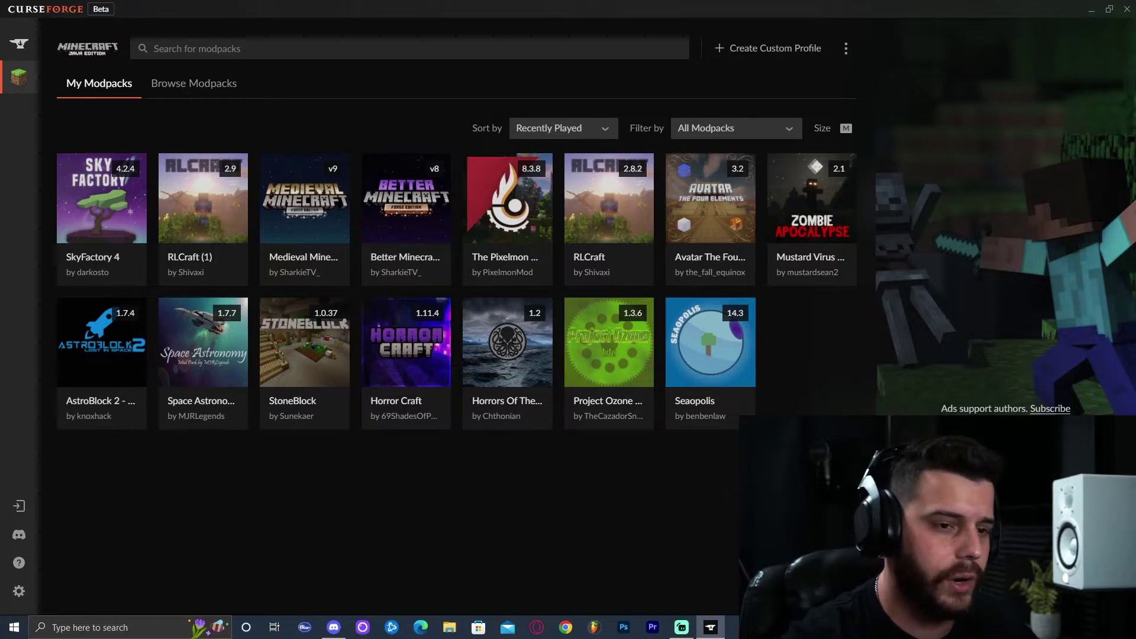
- Browse Minecraft modpacks and search the catalogue for 'rlc', then 'pixelmon'
click(201, 91)
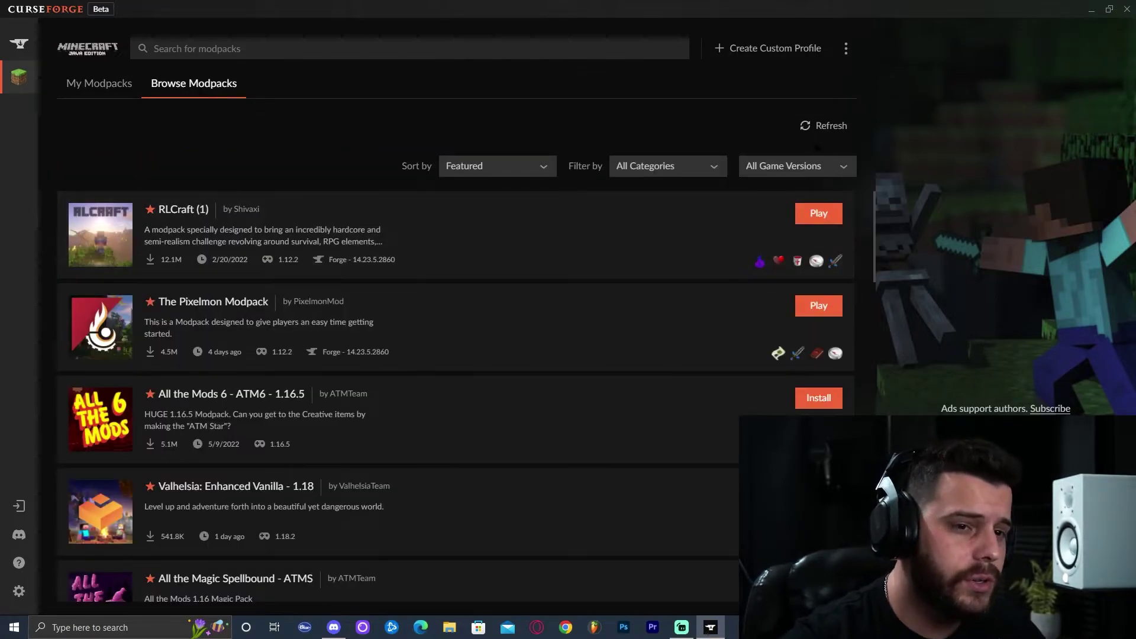
scroll(872, 228, down, 15)
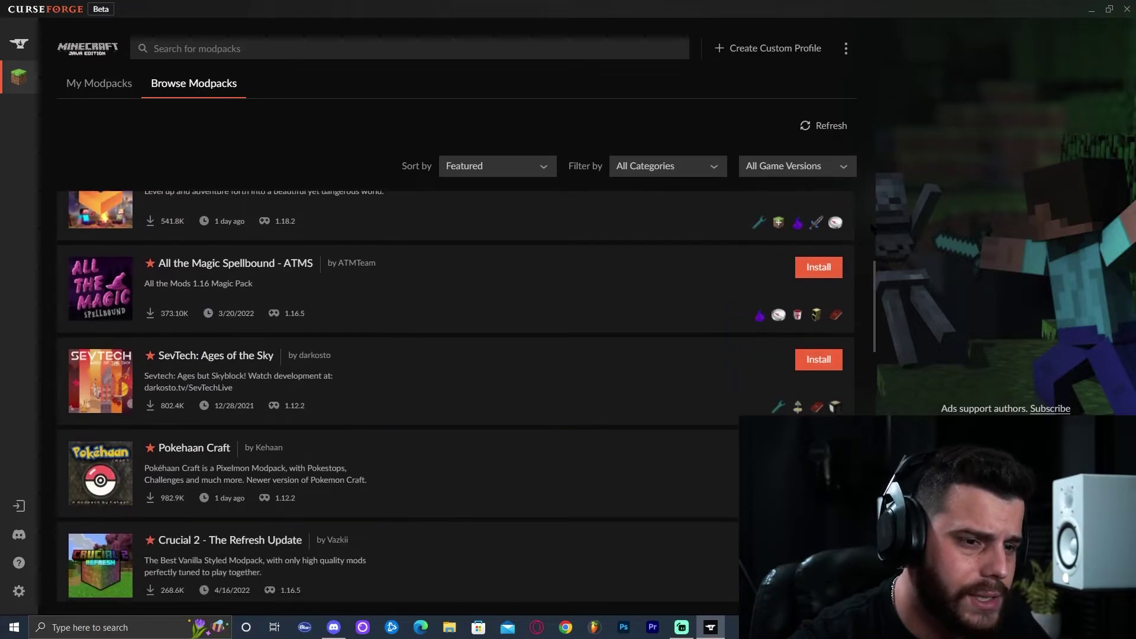
scroll(868, 232, up, 12)
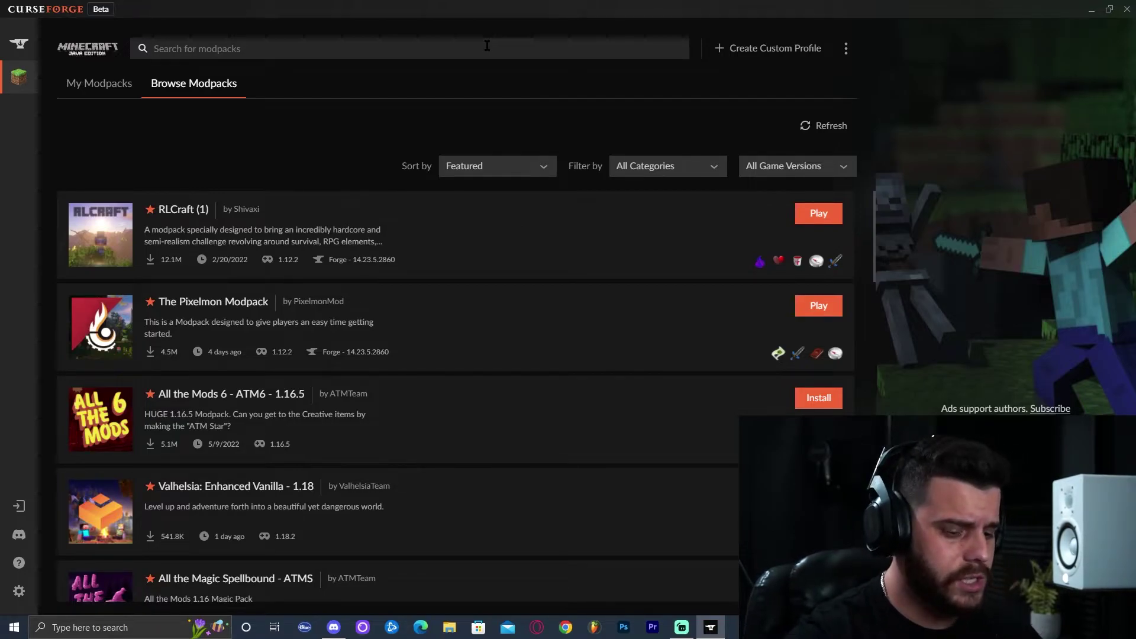
text(rlcraft)
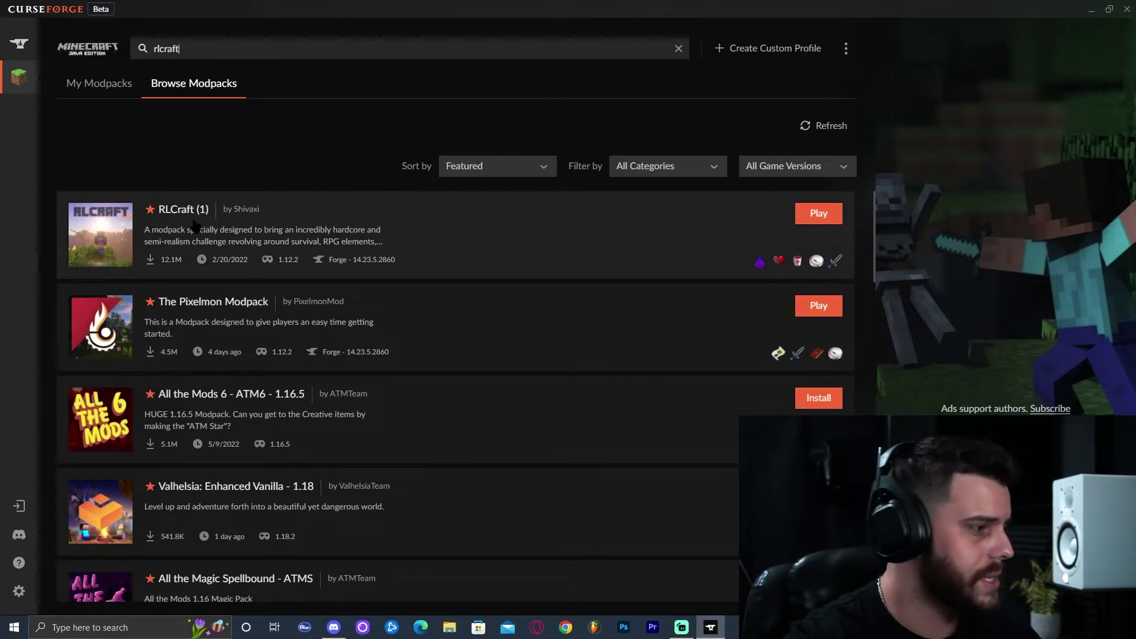
key(Return)
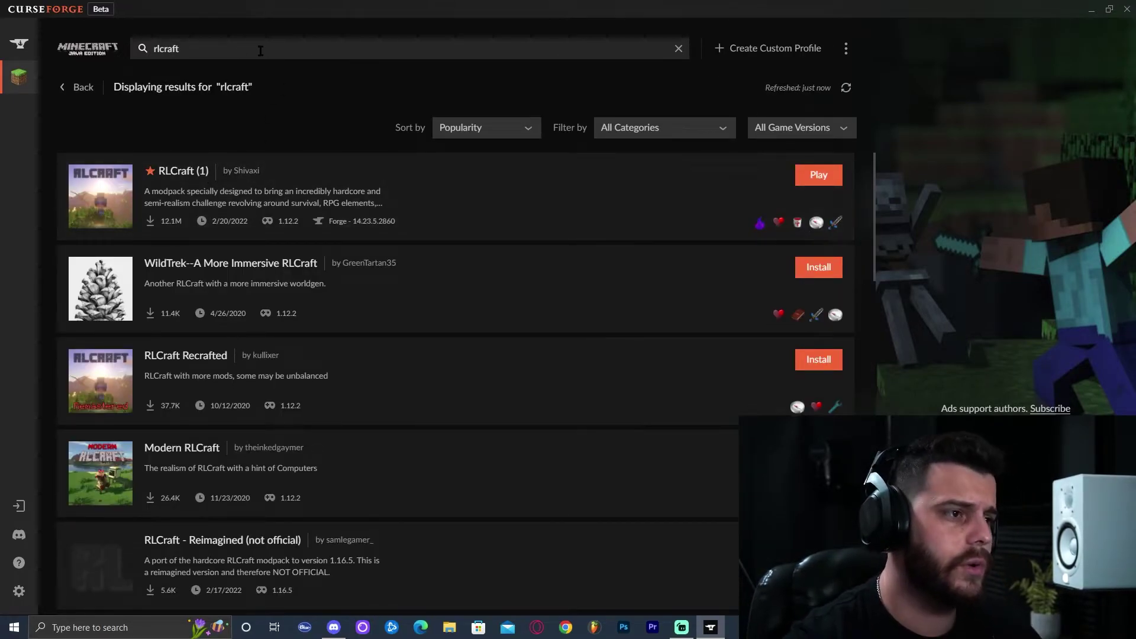
drag(260, 51, 135, 47)
text(pixelmon)
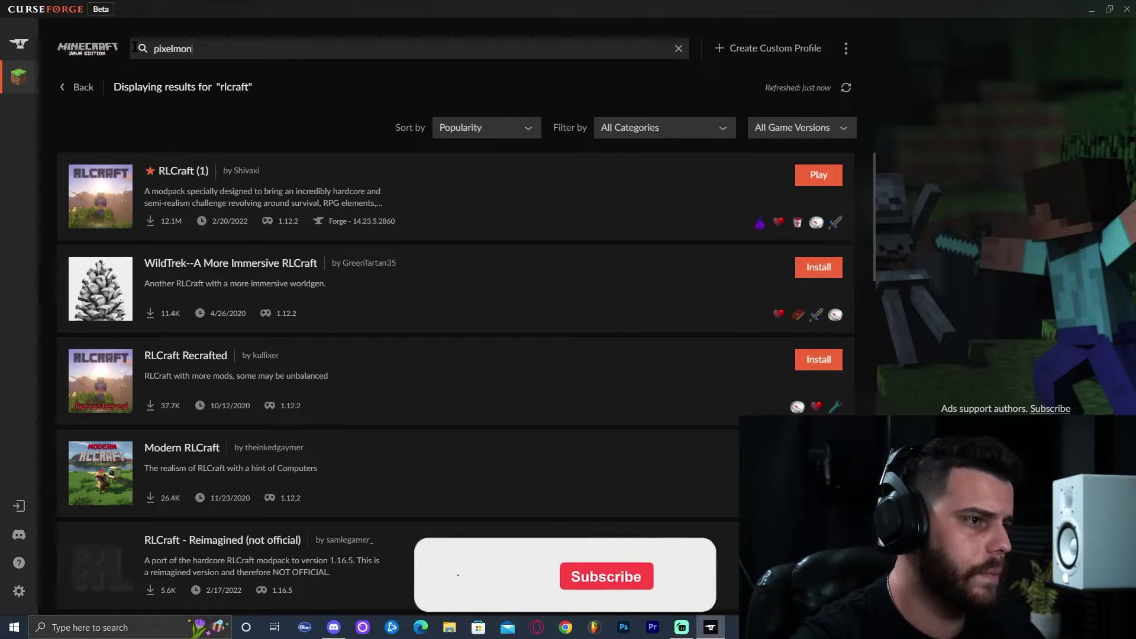
key(Return)
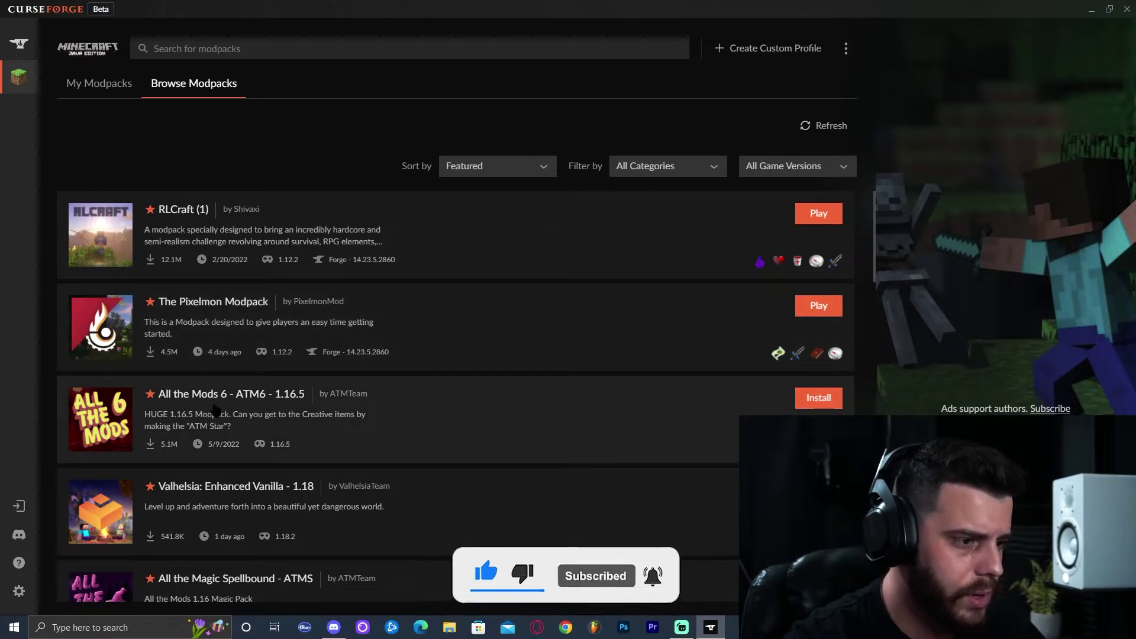
- Install All the Mods 6 - ATM6 - 1.16.5 and switch to the My Modpacks library
click(818, 398)
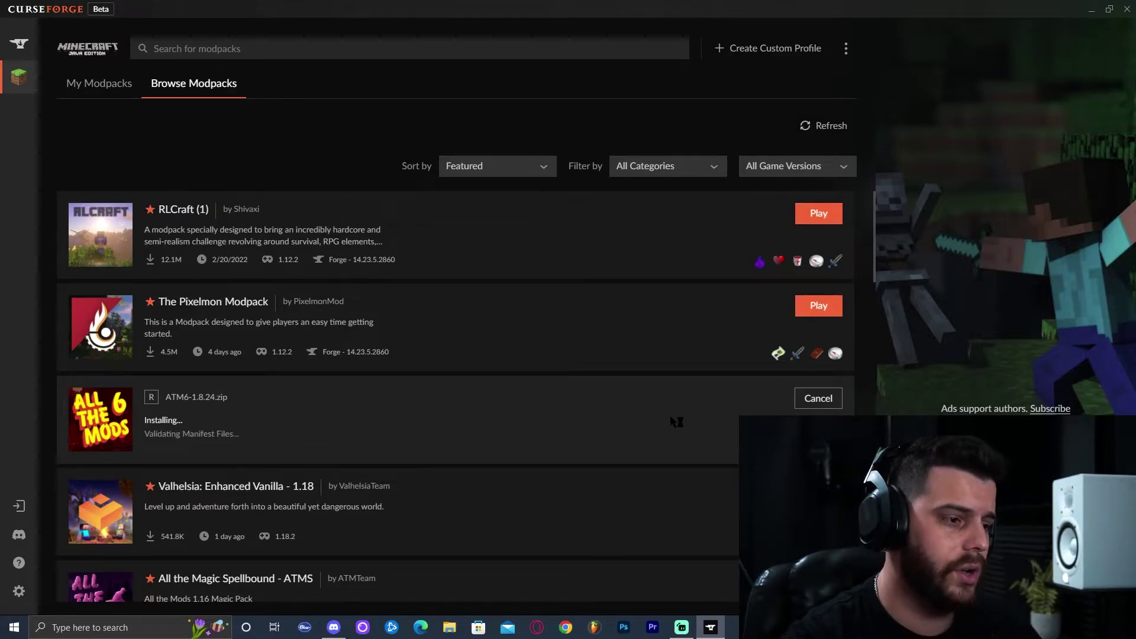
scroll(211, 342, down, 1)
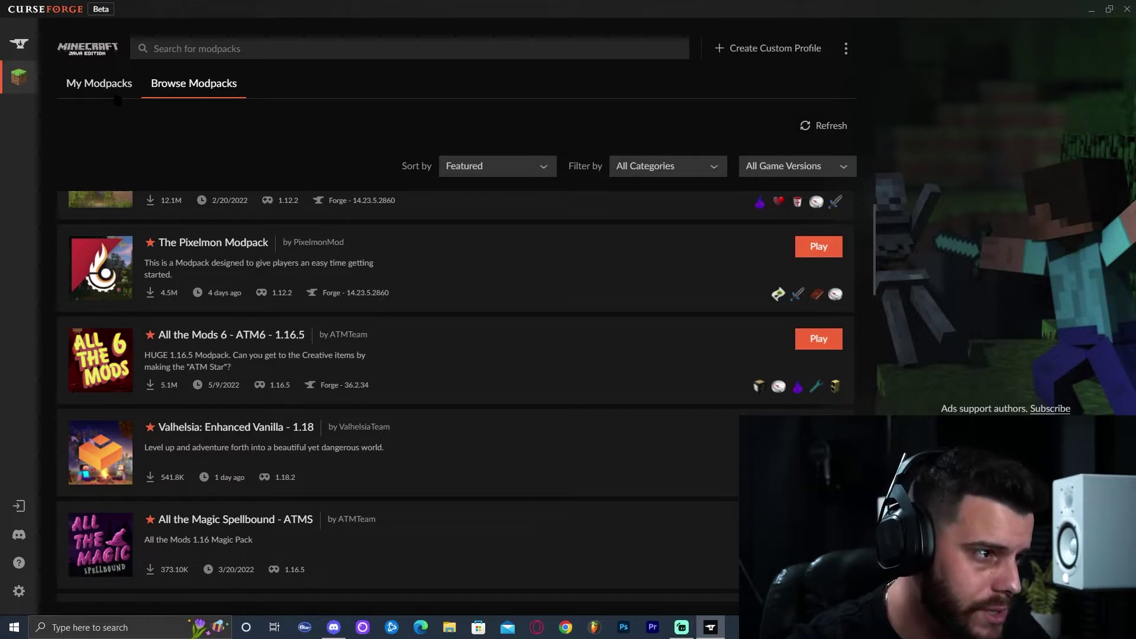
click(135, 95)
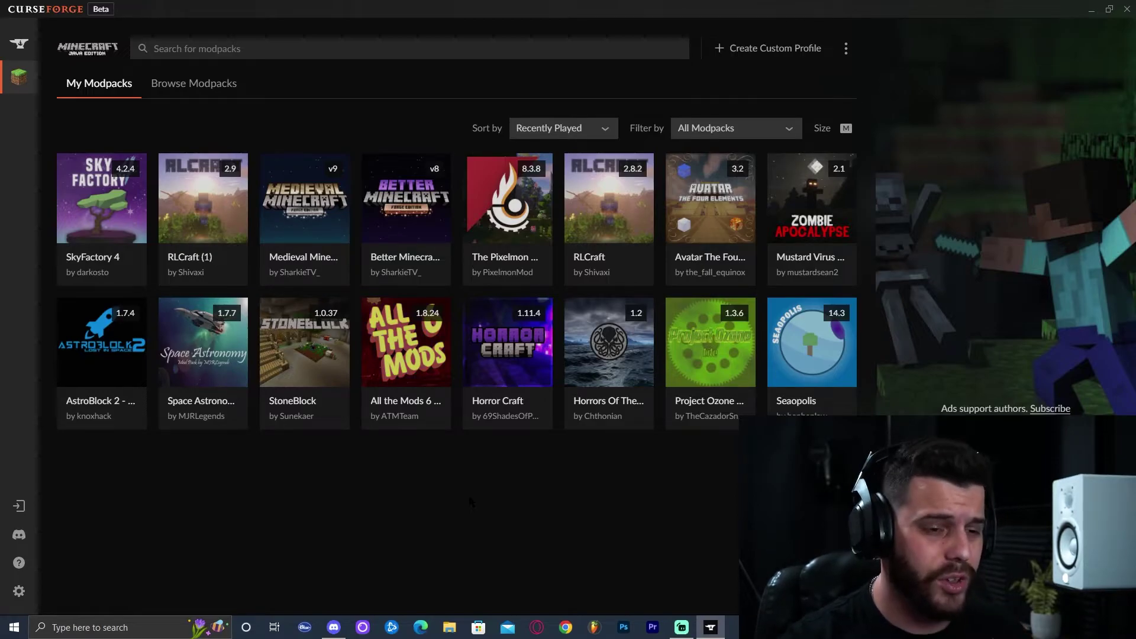
- Play All the Mods 6 from CurseForge to bring up the Minecraft Launcher
click(404, 416)
click(402, 416)
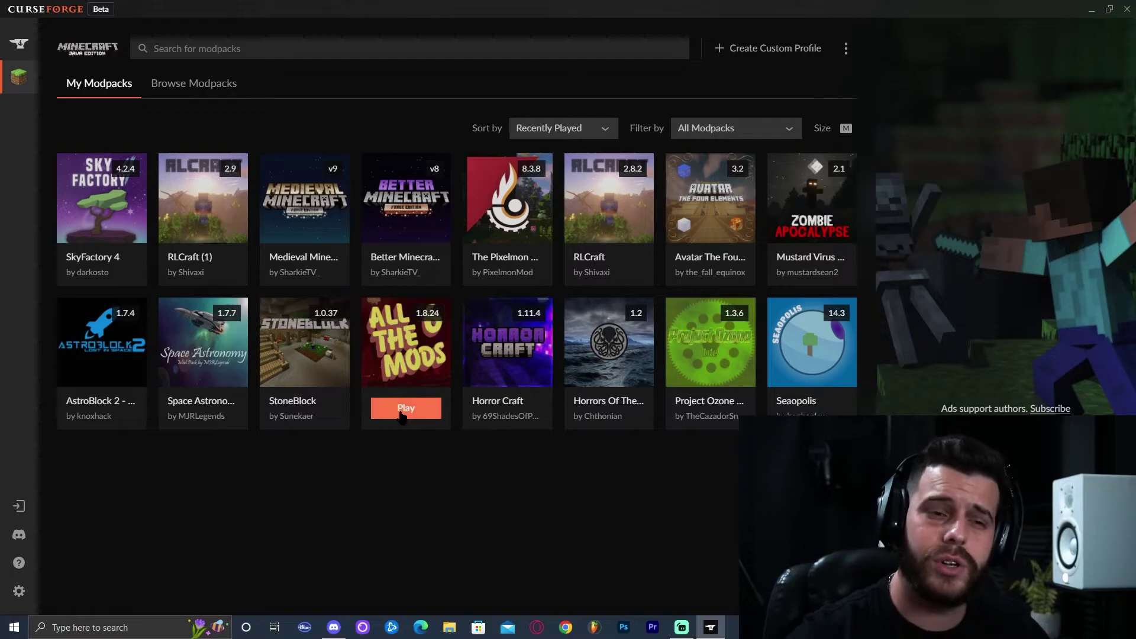
click(401, 417)
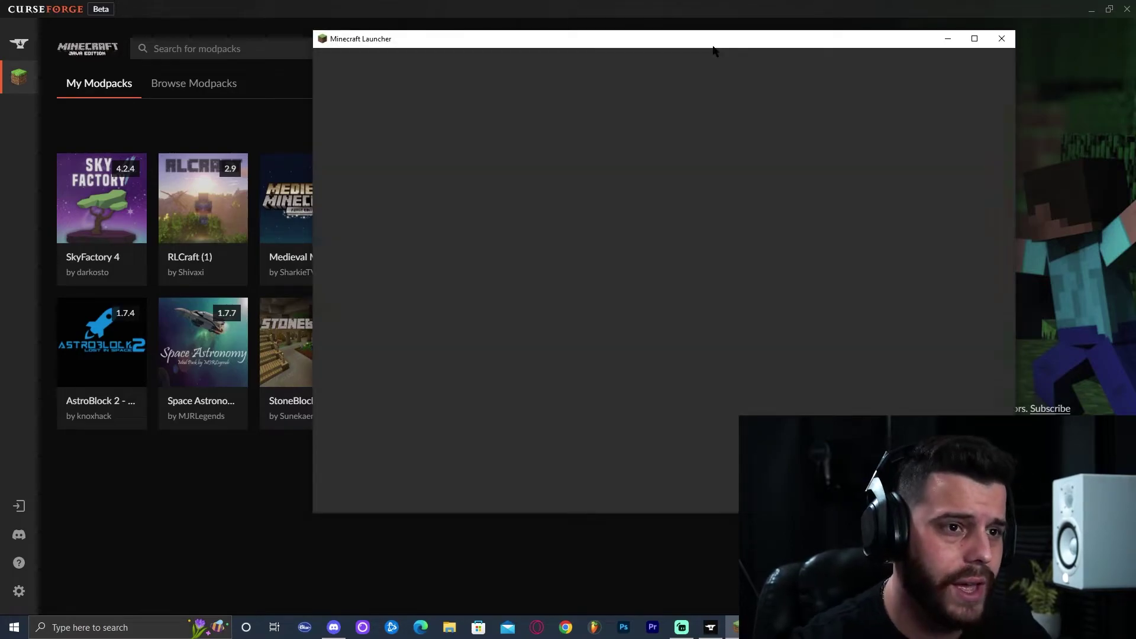
drag(716, 46, 697, 73)
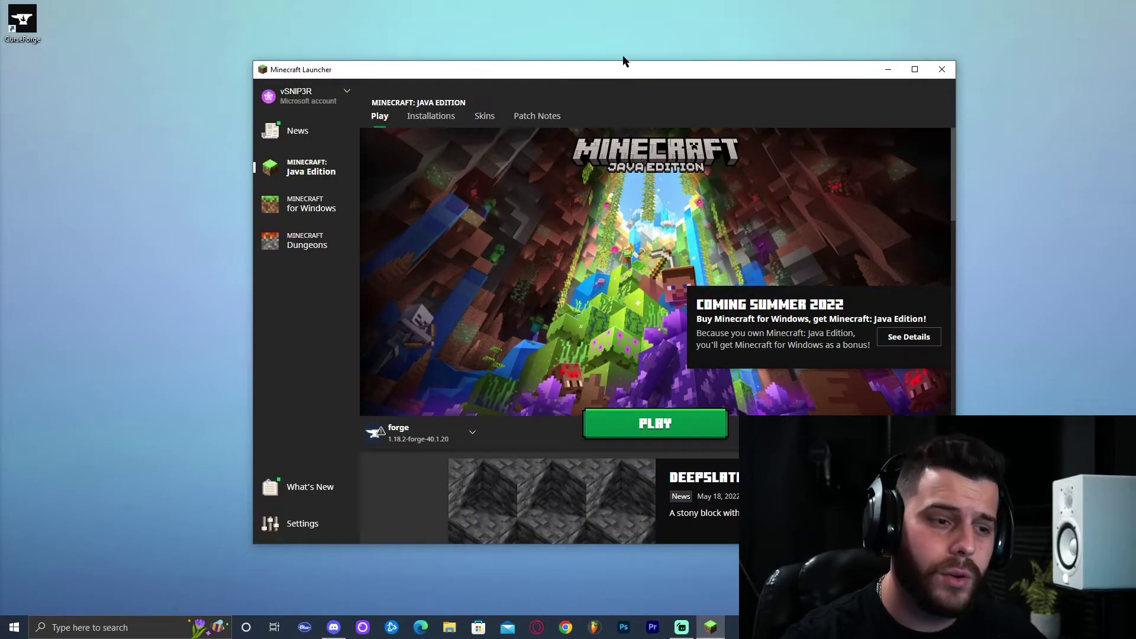
- Select the Latest release 1.18.2 installation in the launcher, then close the launcher
click(463, 431)
scroll(462, 367, down, 2)
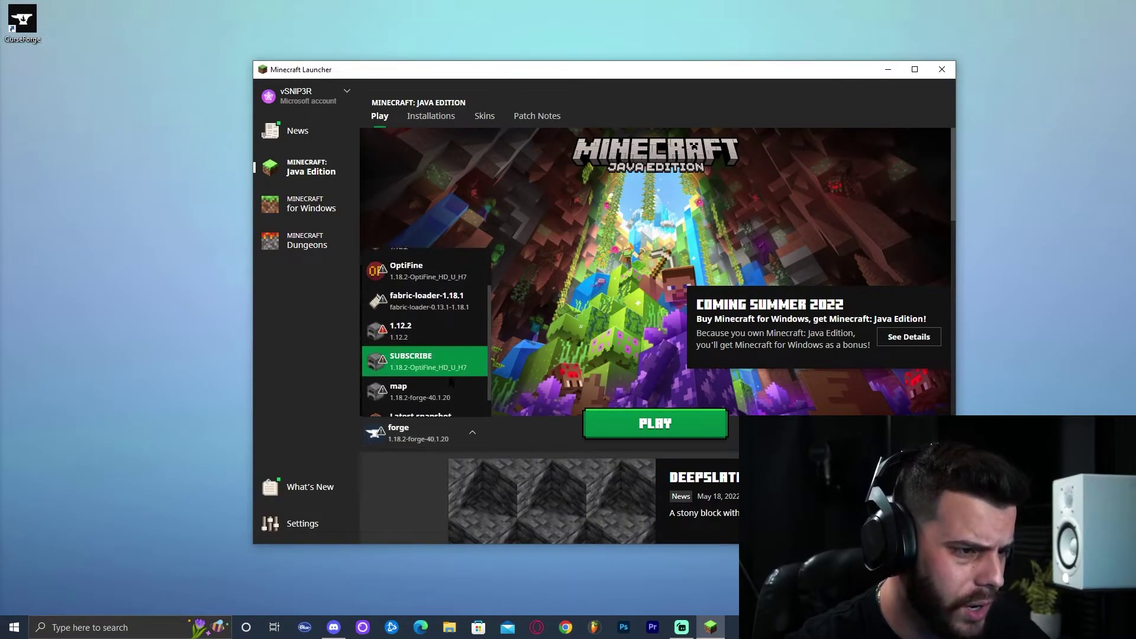
scroll(458, 367, up, 3)
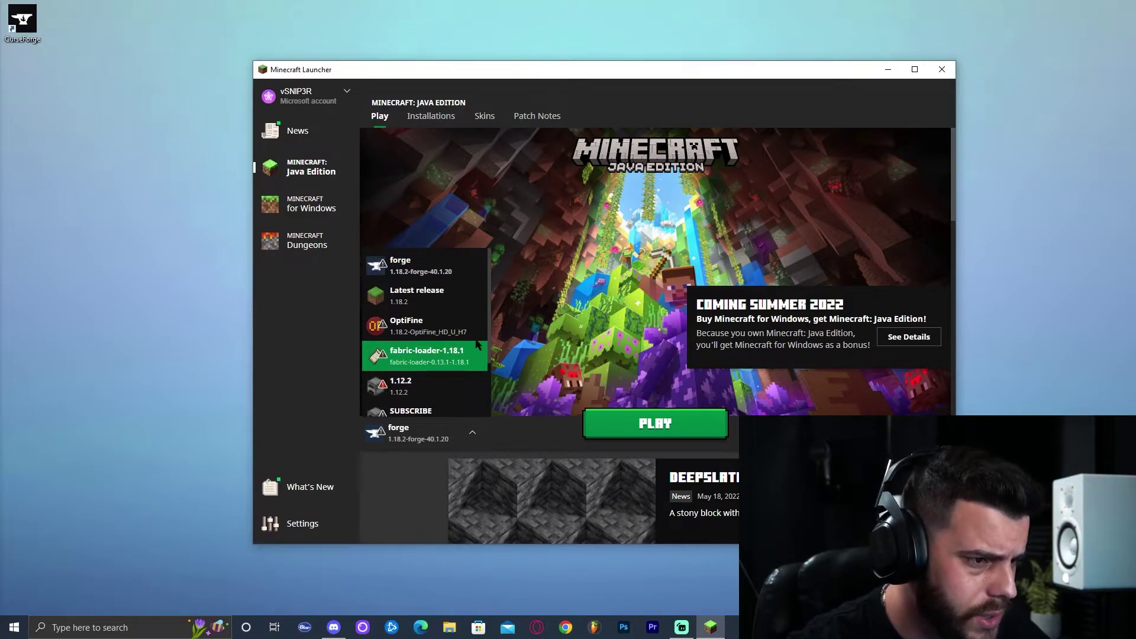
scroll(461, 343, down, 3)
scroll(456, 323, up, 3)
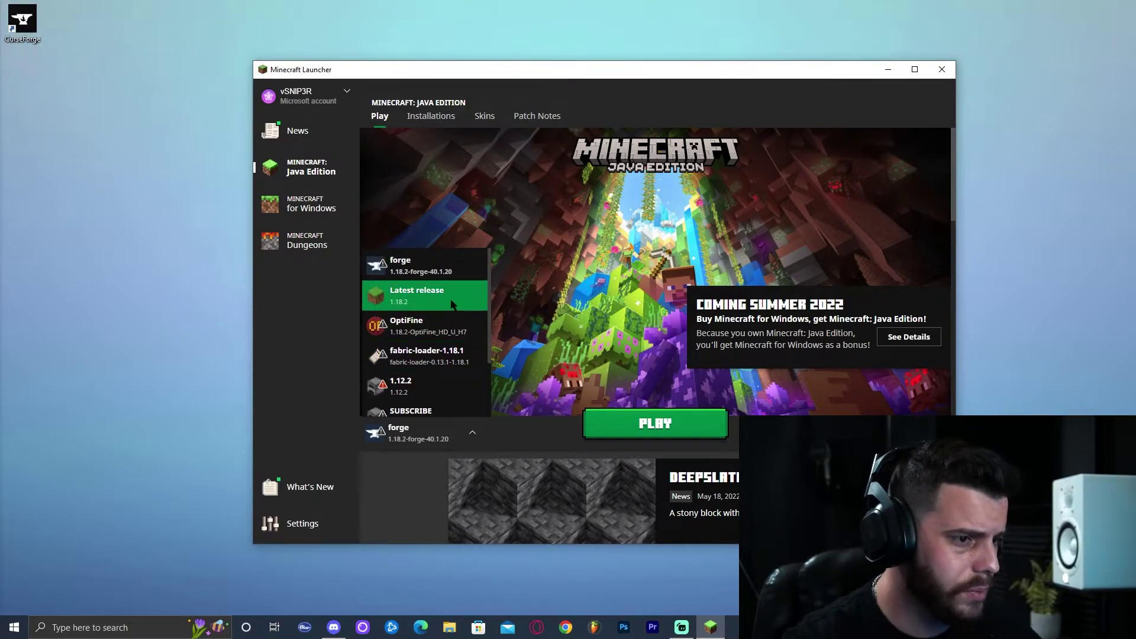
click(427, 288)
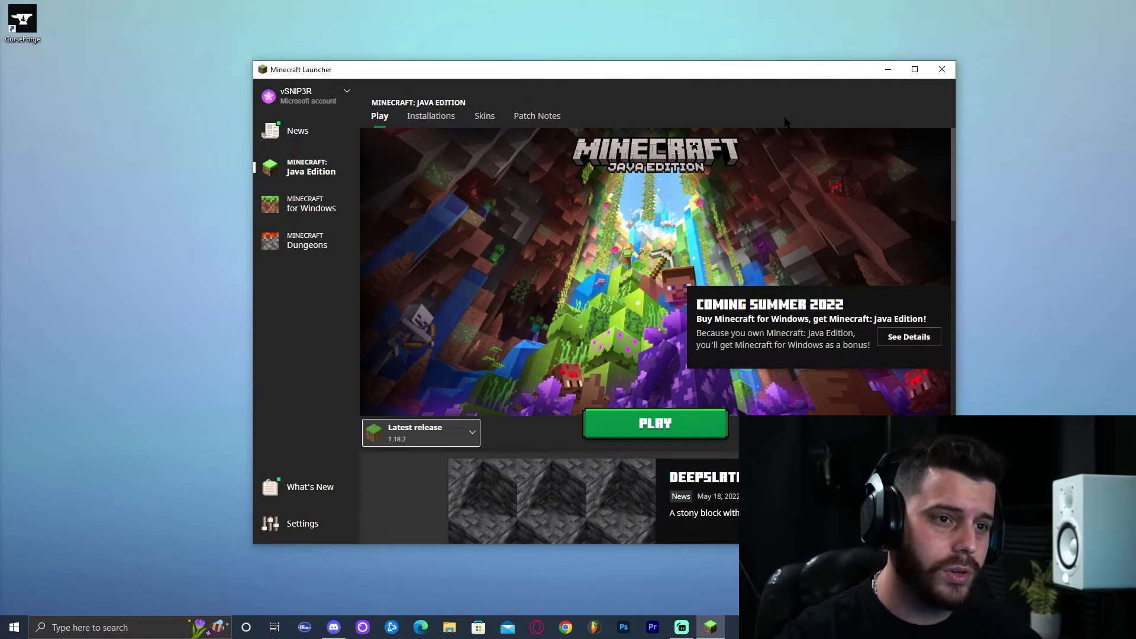
drag(804, 83, 771, 78)
click(910, 65)
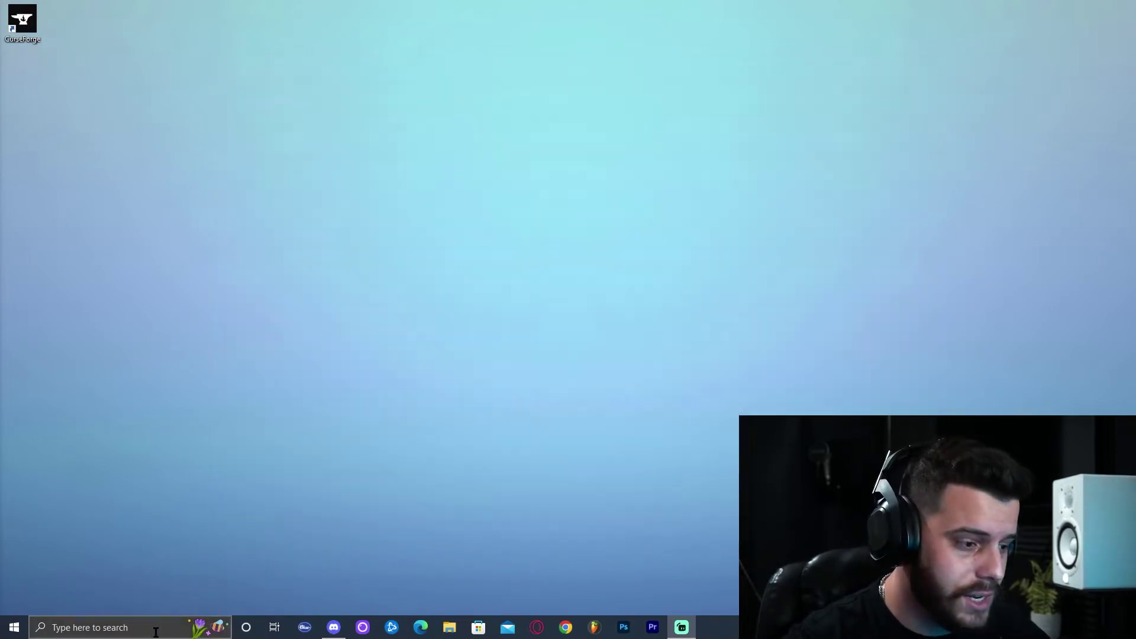
- Reopen CurseForge from its desktop shortcut and play All the Mods 6
click(155, 632)
click(127, 184)
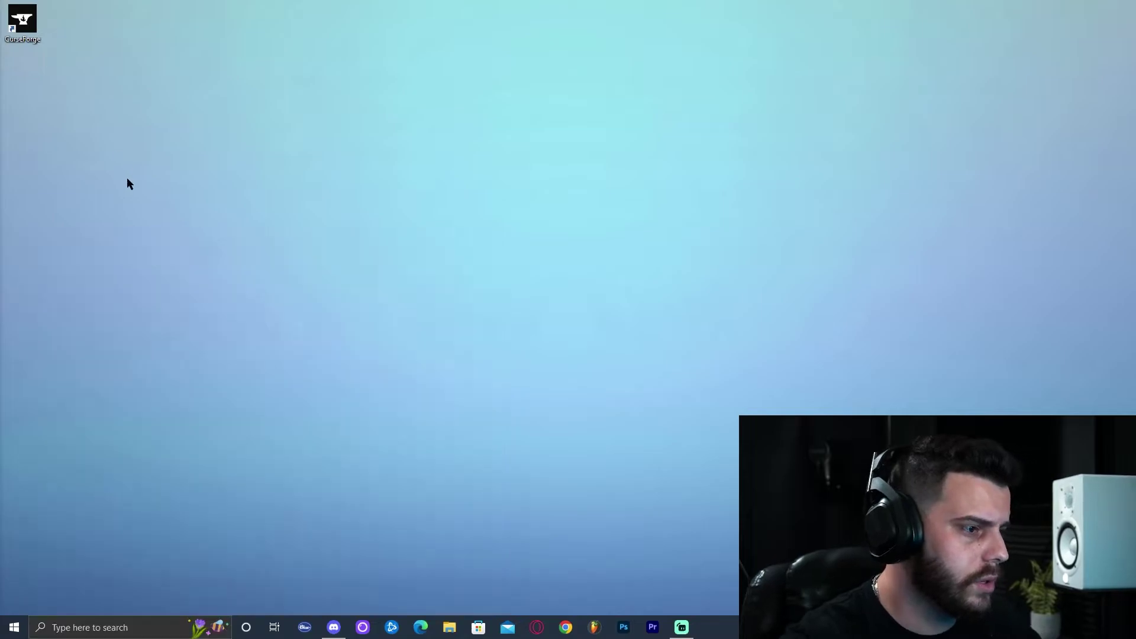
double_click(34, 38)
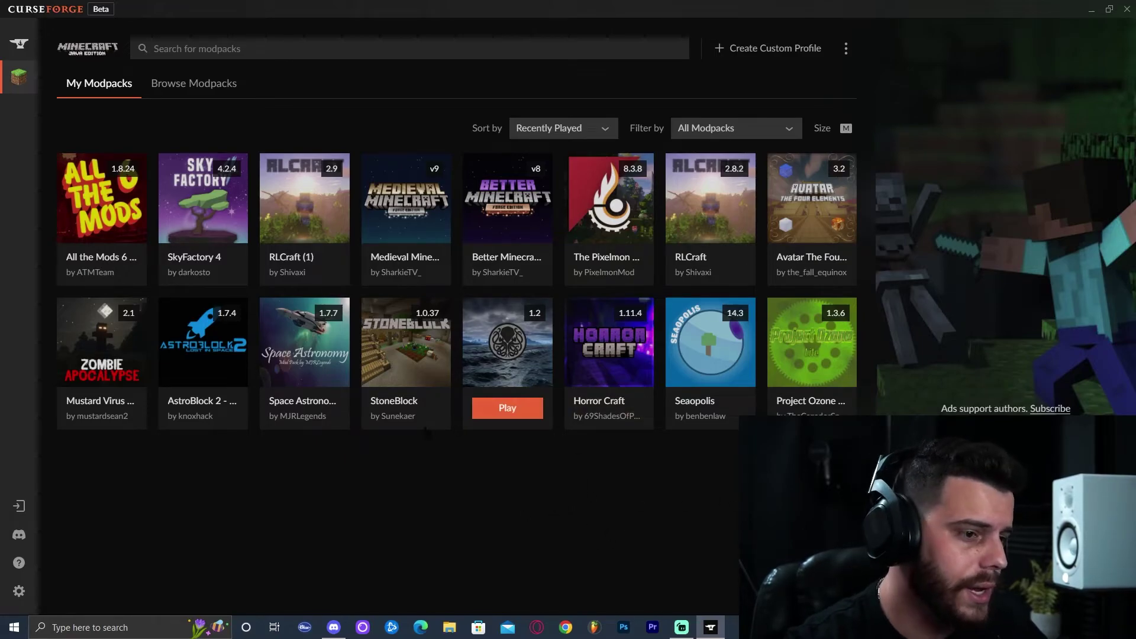
click(102, 264)
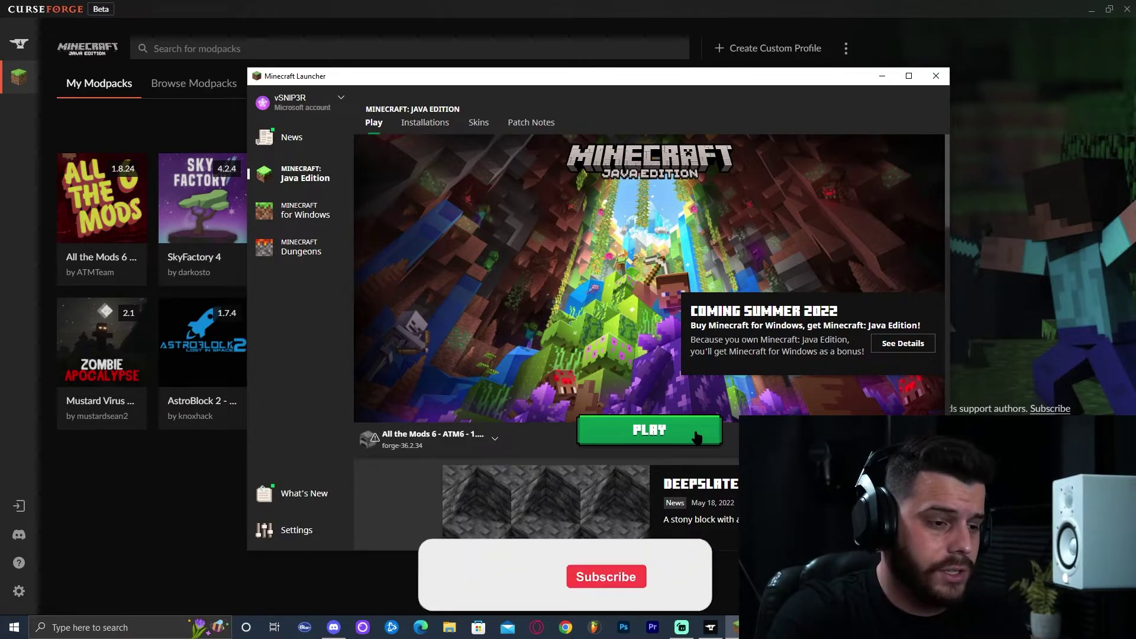
- Play the ATM6 installation, accepting the modified-installation risk warning
click(688, 438)
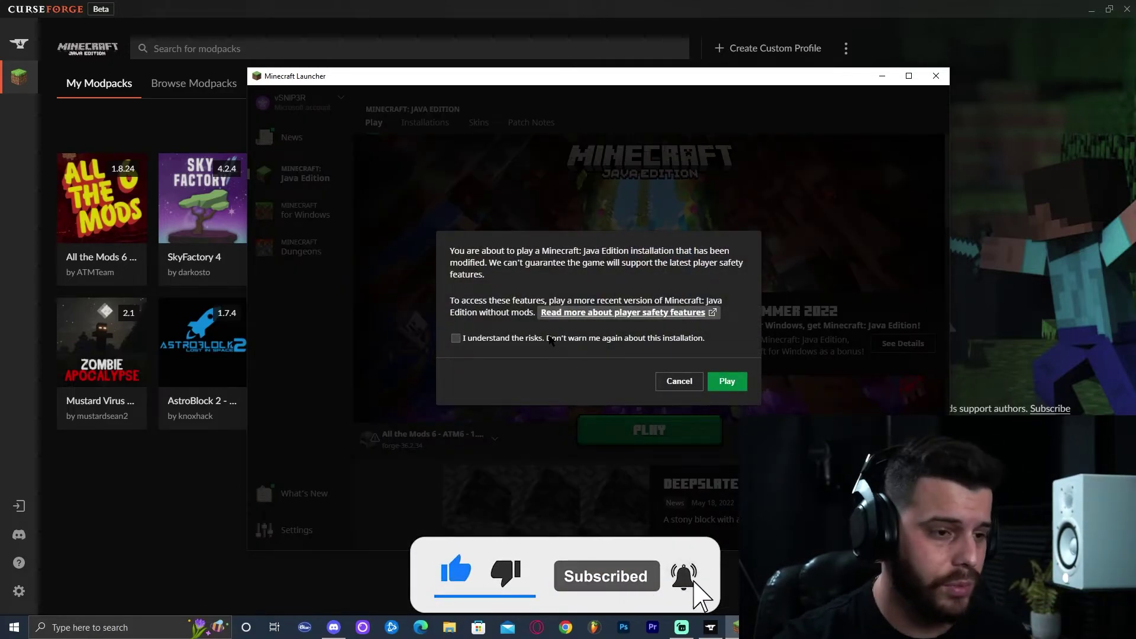
click(467, 338)
click(728, 382)
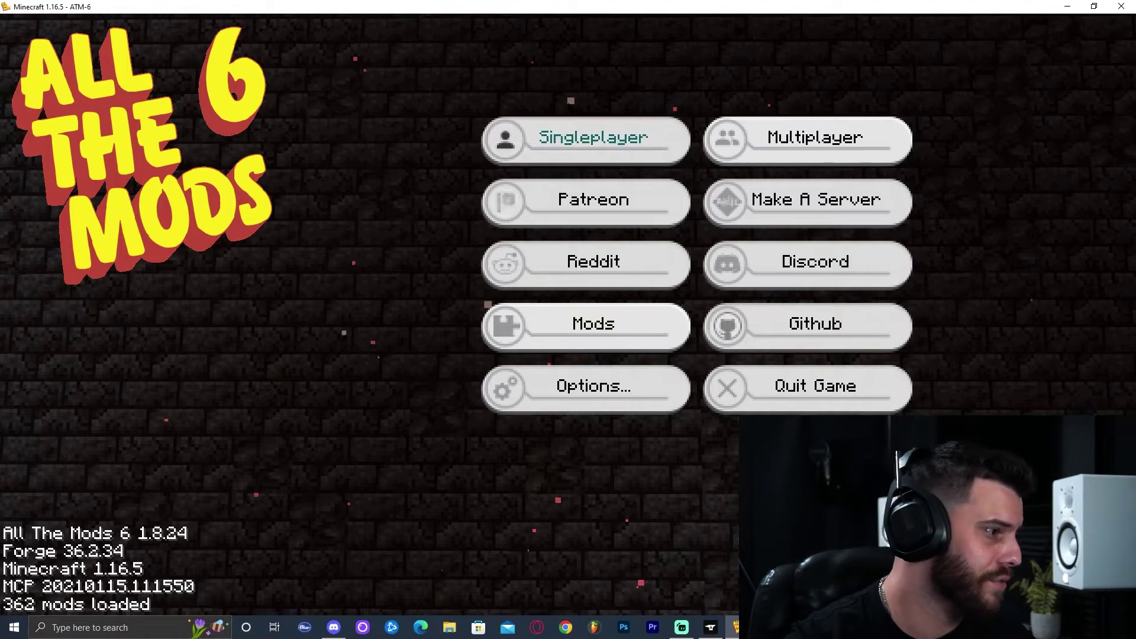
click(631, 139)
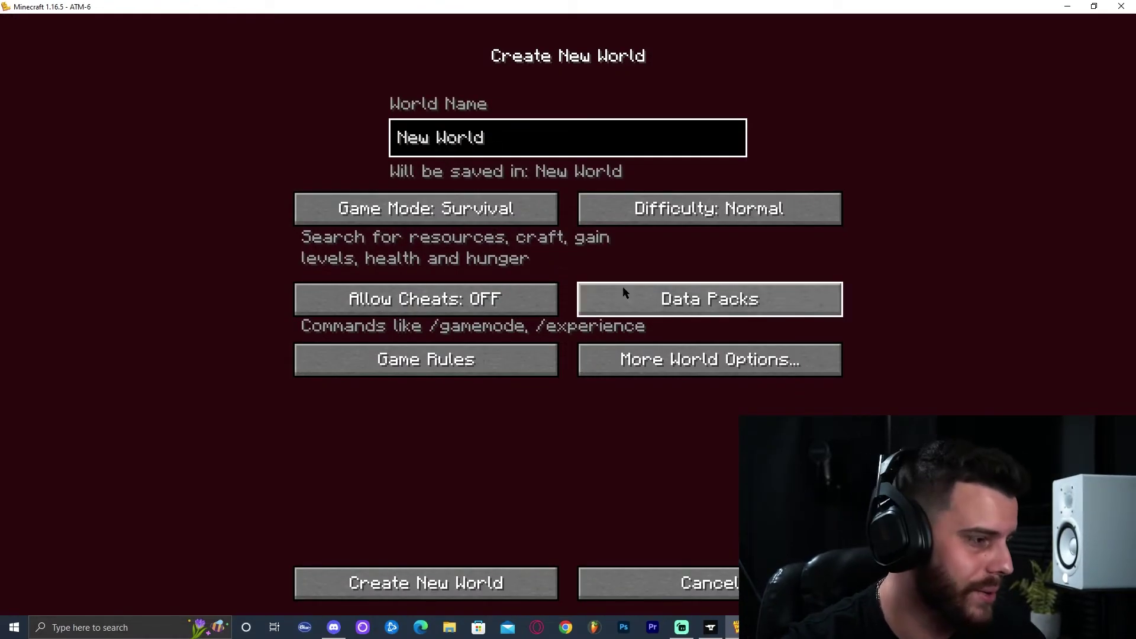
click(663, 583)
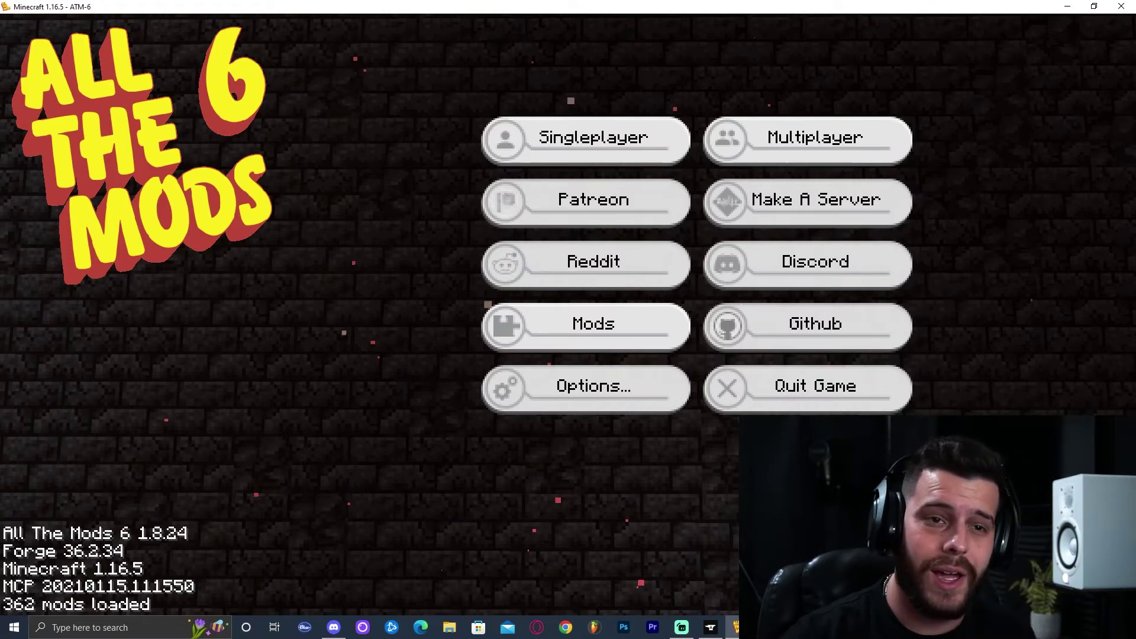